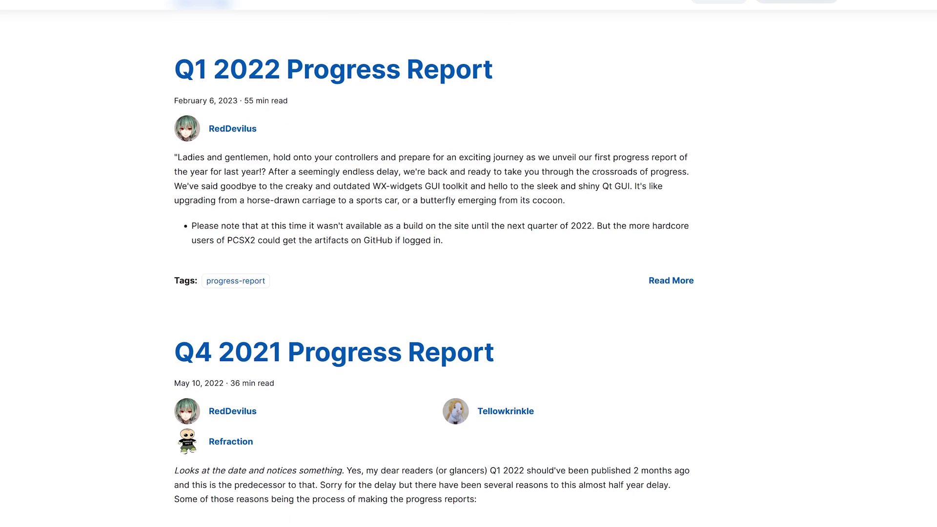
Step: Read through the list of PCSX2 progress reports and the opening sections of the Q1 2022 Progress Report
{"action": "scroll", "coordinate": [434, 269], "scroll_direction": "down", "scroll_amount": 2}
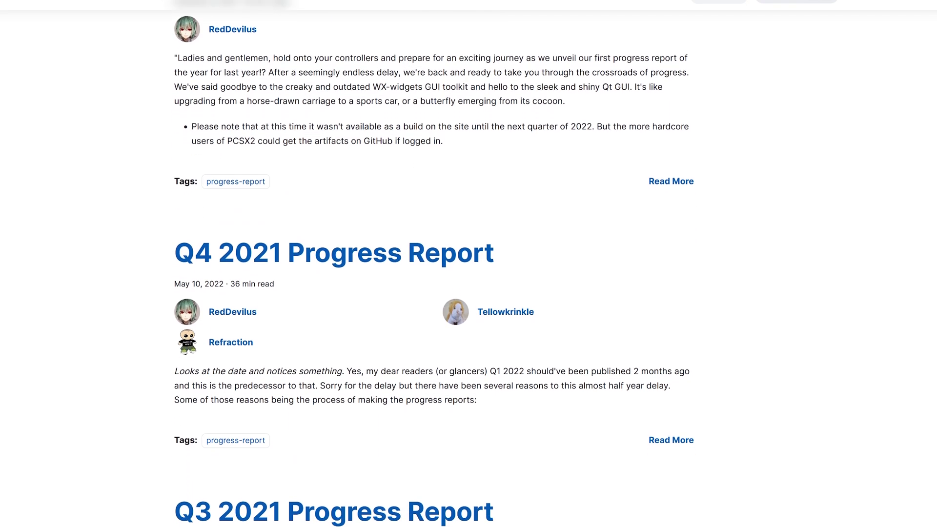
{"action": "scroll", "coordinate": [434, 270], "scroll_direction": "down", "scroll_amount": 2}
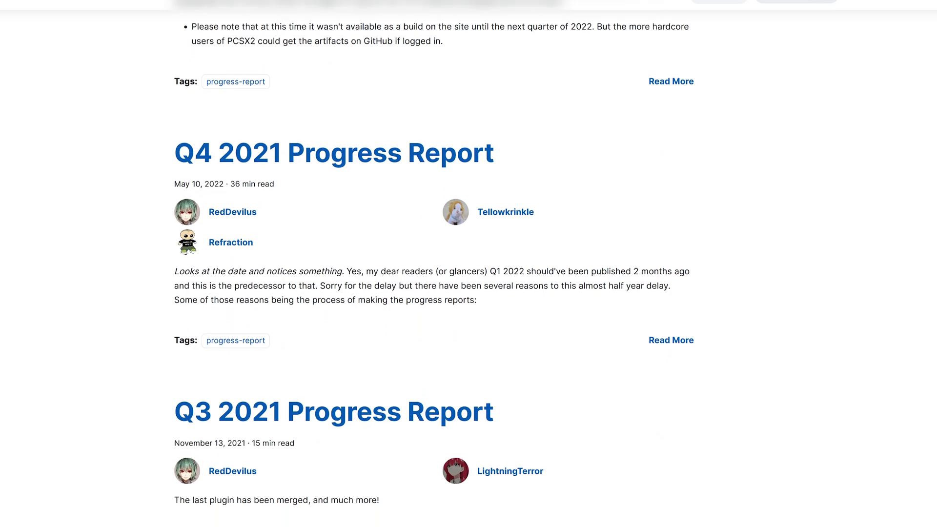
{"action": "scroll", "coordinate": [434, 270], "scroll_direction": "down", "scroll_amount": 2}
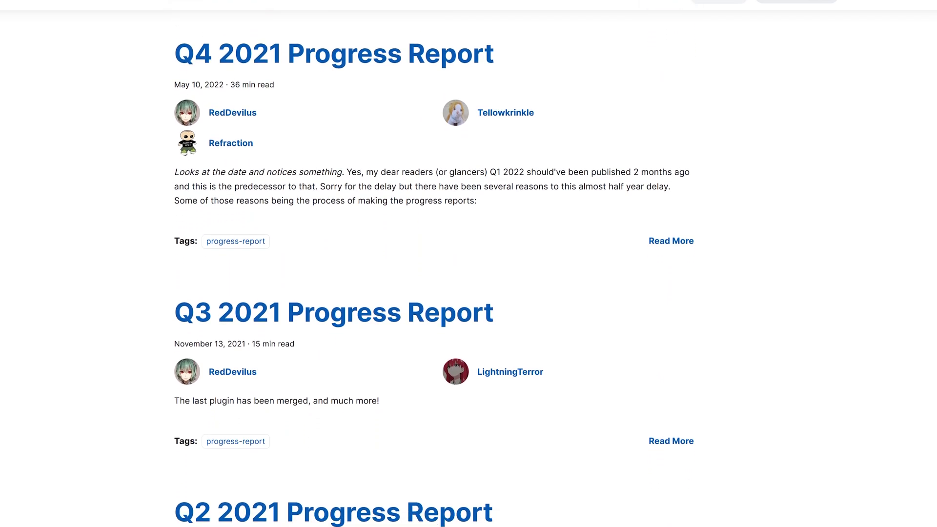
{"action": "scroll", "coordinate": [434, 270], "scroll_direction": "down", "scroll_amount": 2}
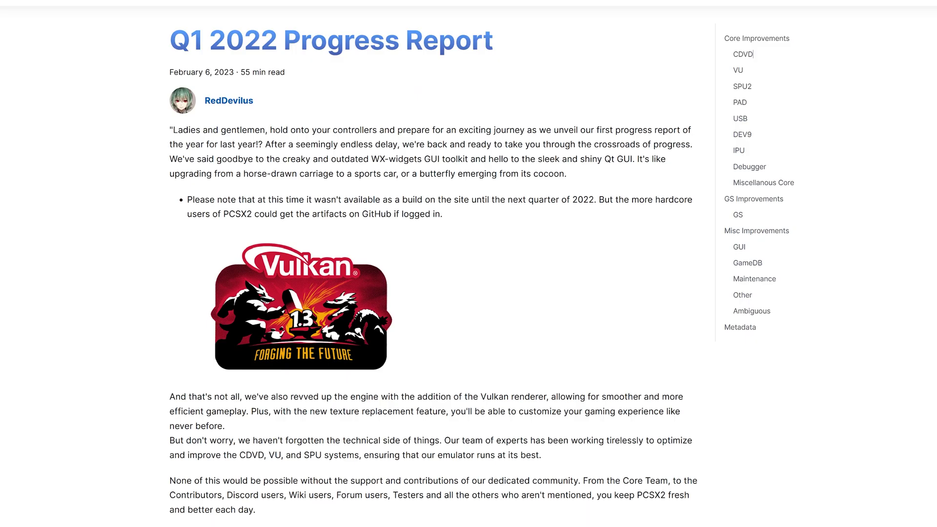
{"action": "scroll", "coordinate": [433, 273], "scroll_direction": "down", "scroll_amount": 1}
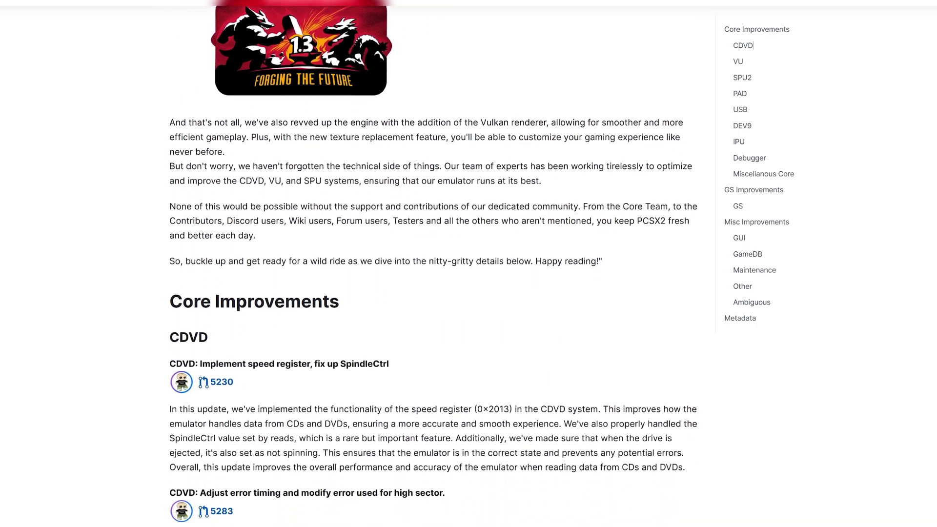
{"action": "scroll", "coordinate": [433, 273], "scroll_direction": "down", "scroll_amount": 1}
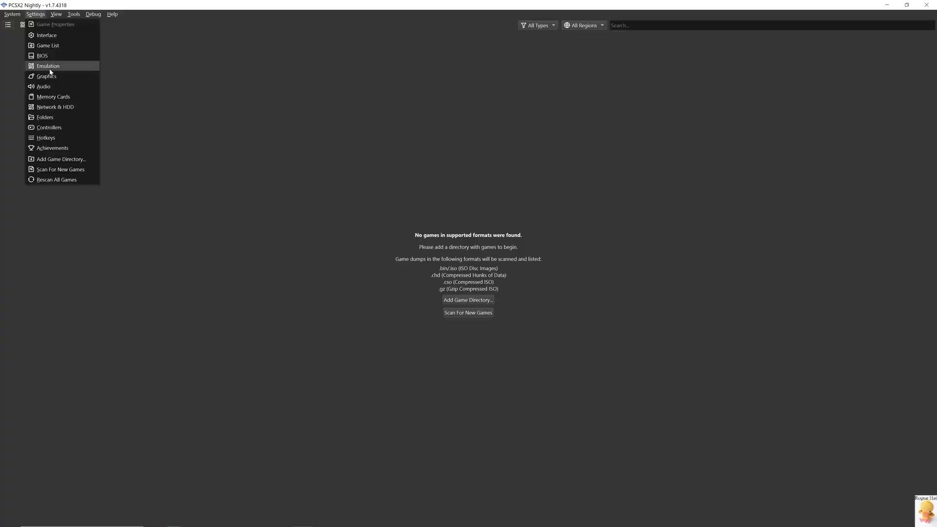
Step: Open the graphics settings in PCSX2 Nightly and try out the available renderers, including Direct3D 12
{"action": "left_click", "coordinate": [50, 76]}
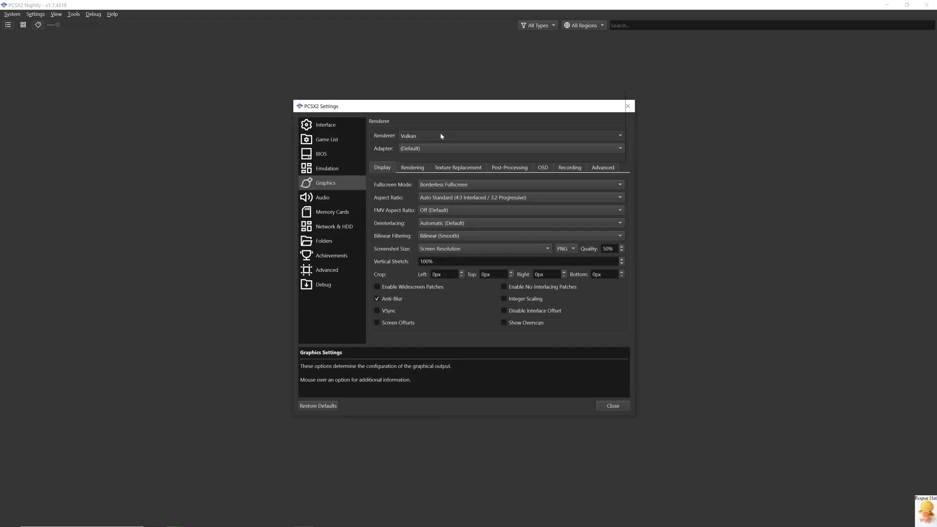
{"action": "left_click", "coordinate": [439, 136]}
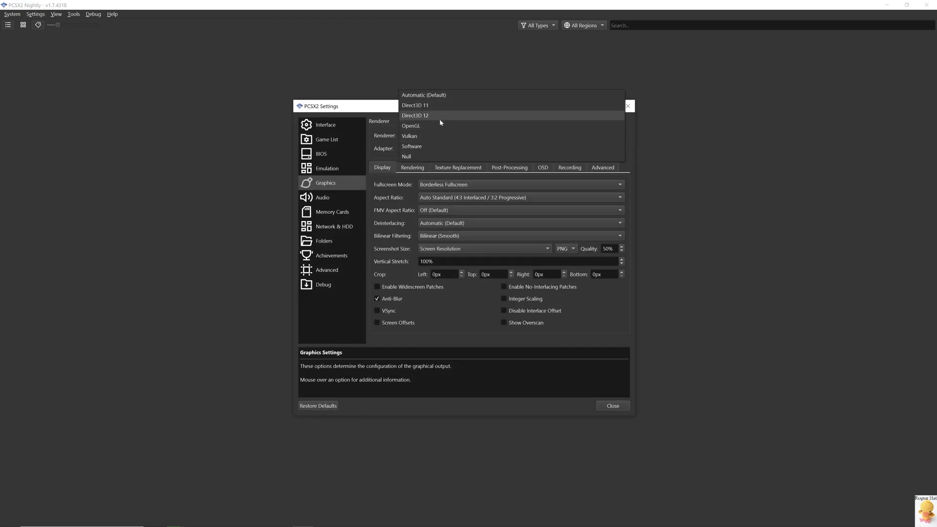
{"action": "left_click", "coordinate": [434, 106]}
{"action": "left_click", "coordinate": [436, 132]}
{"action": "left_click", "coordinate": [437, 146]}
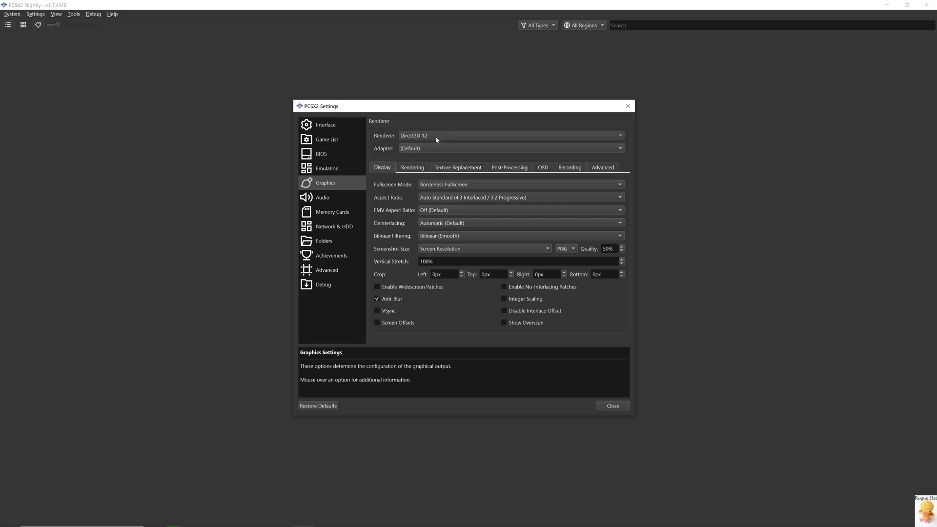
{"action": "left_click", "coordinate": [430, 136]}
{"action": "left_click", "coordinate": [421, 157]}
{"action": "left_click", "coordinate": [428, 148]}
{"action": "left_click", "coordinate": [431, 156]}
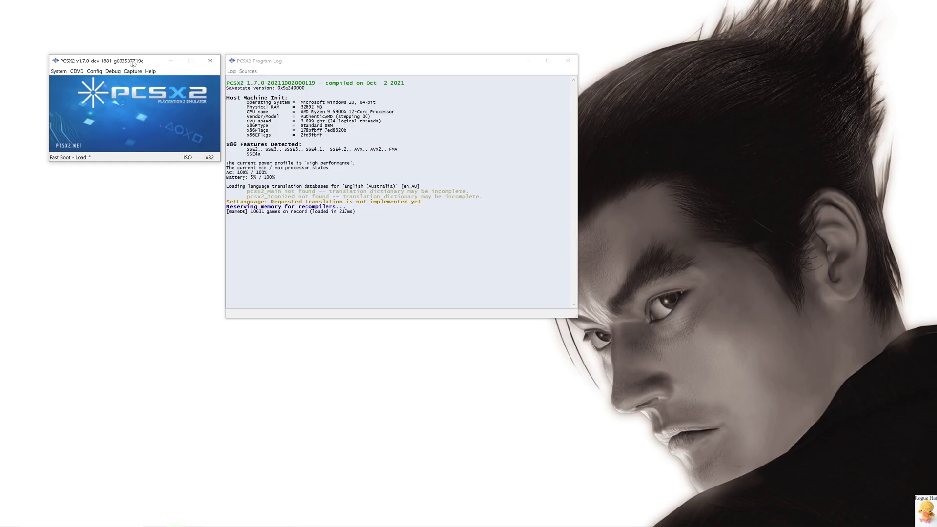
Step: Switch to the older PCSX2 v1.7.0-dev build, move its window aside and look over its configuration and capture commands
{"action": "left_click_drag", "start_coordinate": [131, 63], "coordinate": [99, 62]}
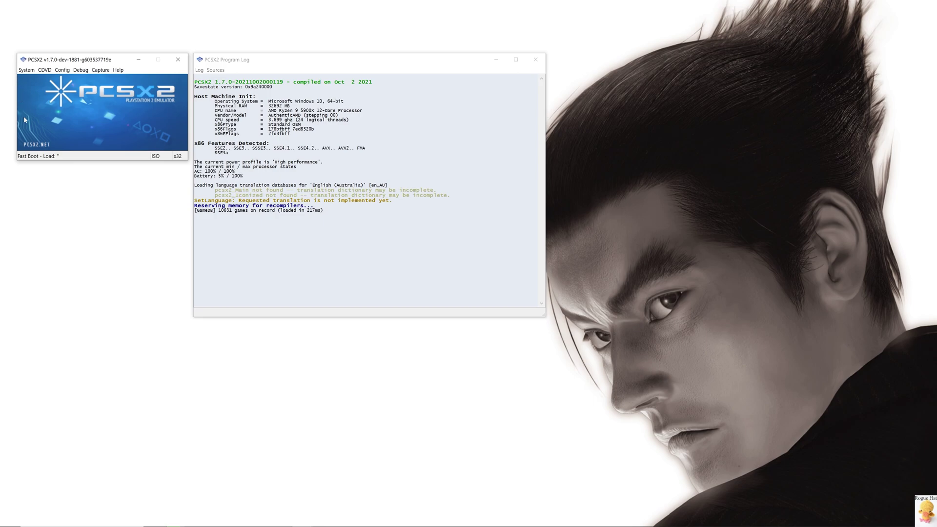
{"action": "left_click", "coordinate": [62, 70]}
{"action": "mouse_move", "coordinate": [29, 72]}
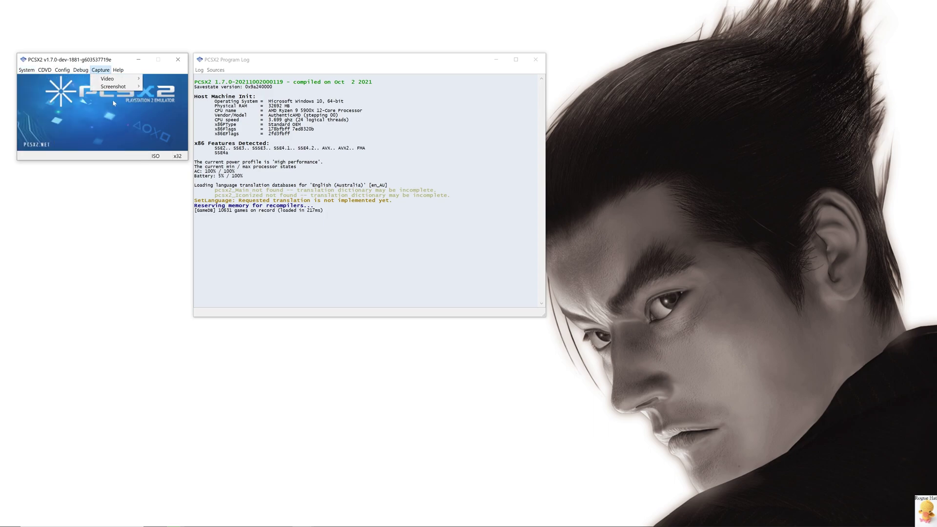
{"action": "left_click", "coordinate": [100, 69]}
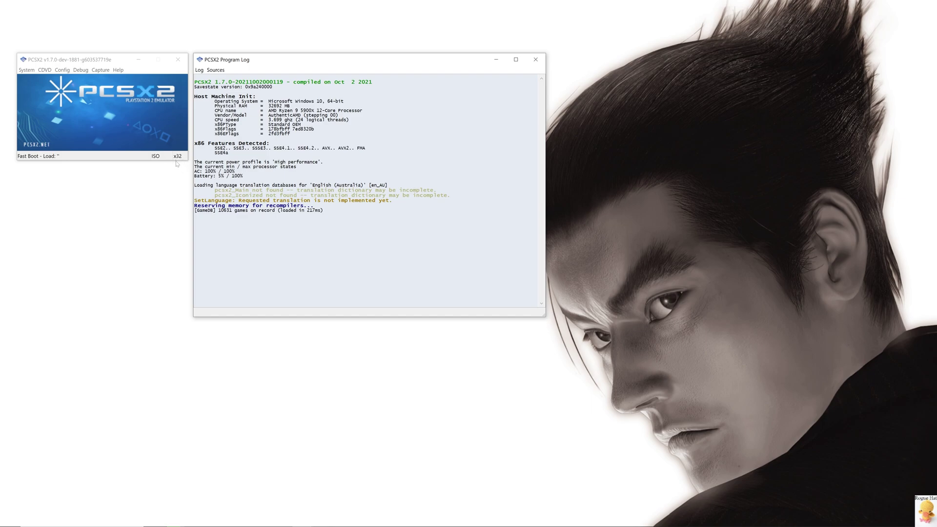
Step: Disable the preset in the older build's General Settings and go through the VUs, GS Window and GS pages
{"action": "left_click", "coordinate": [327, 219]}
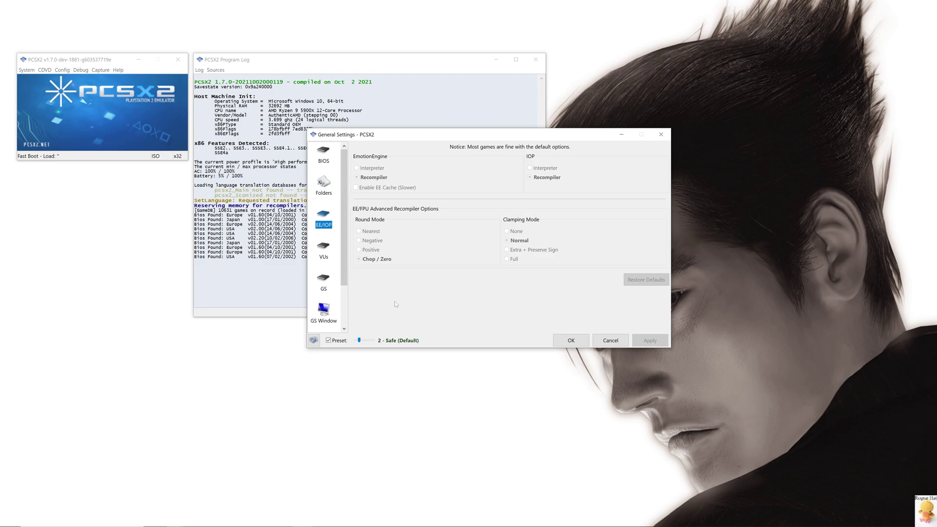
{"action": "left_click", "coordinate": [334, 341]}
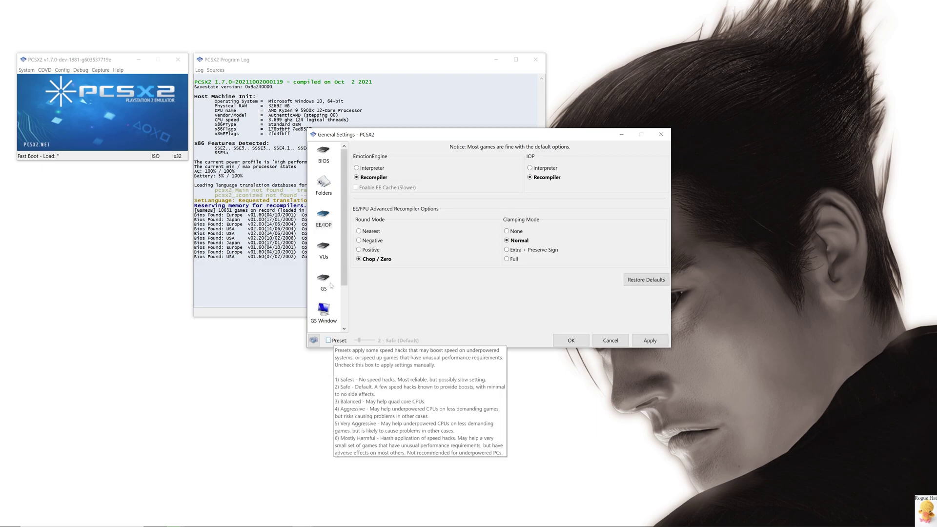
{"action": "left_click", "coordinate": [326, 253]}
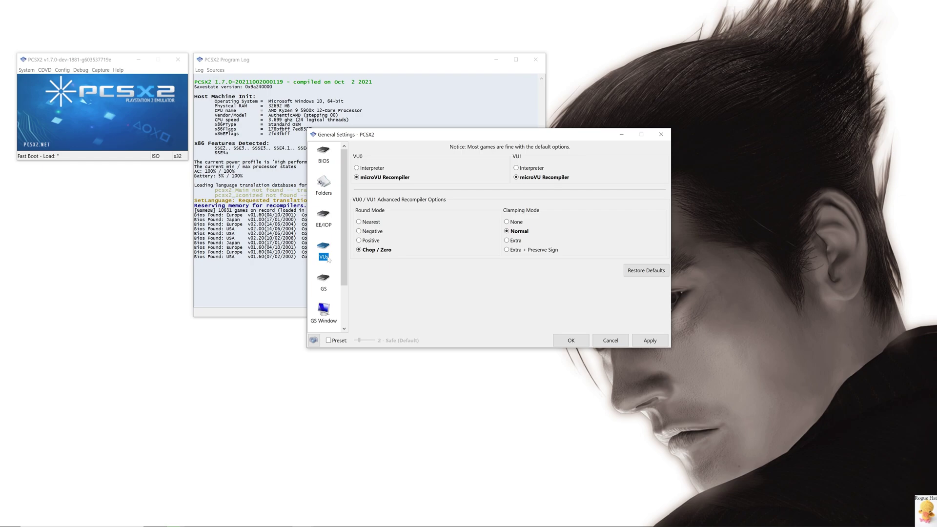
{"action": "left_click", "coordinate": [332, 314]}
{"action": "left_click", "coordinate": [327, 279]}
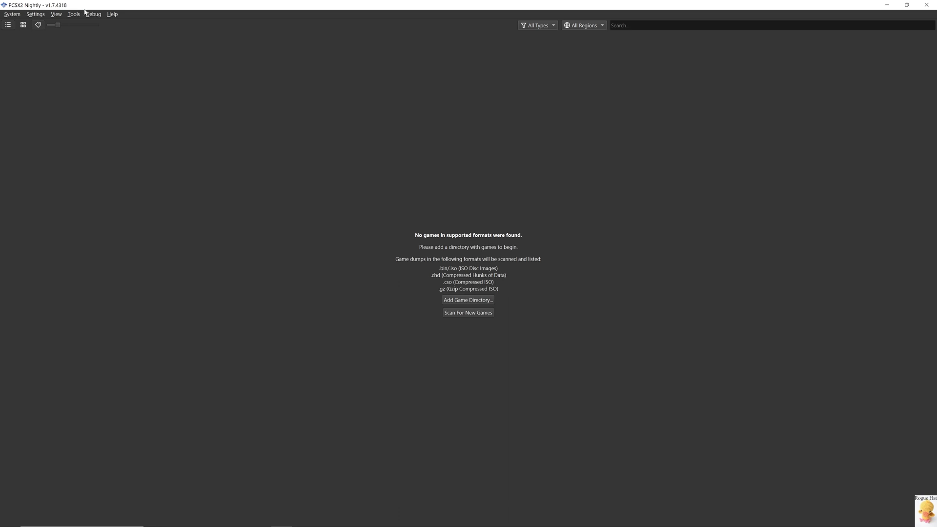
Step: Switch back to PCSX2 Nightly, check for updates and read the change list of the new version
{"action": "left_click", "coordinate": [87, 13]}
{"action": "left_click", "coordinate": [341, 98]}
{"action": "left_click", "coordinate": [12, 14]}
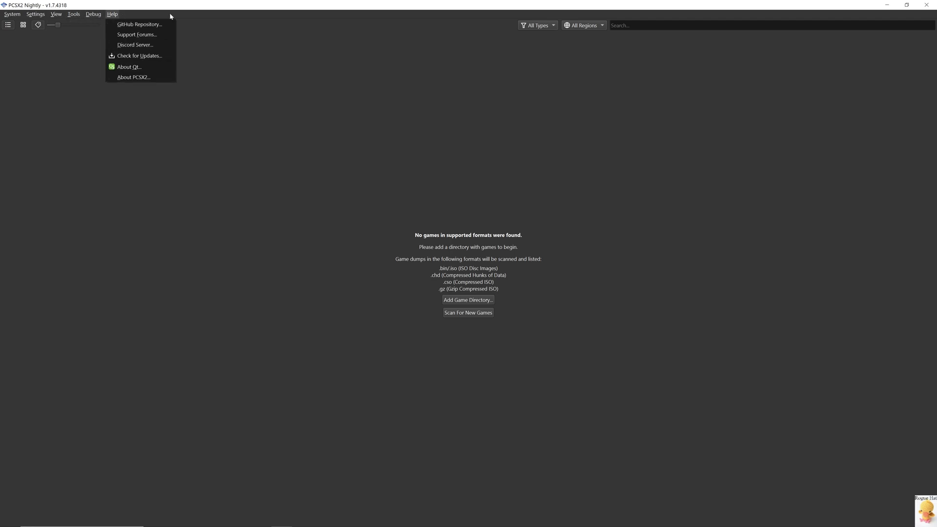
{"action": "left_click", "coordinate": [245, 31]}
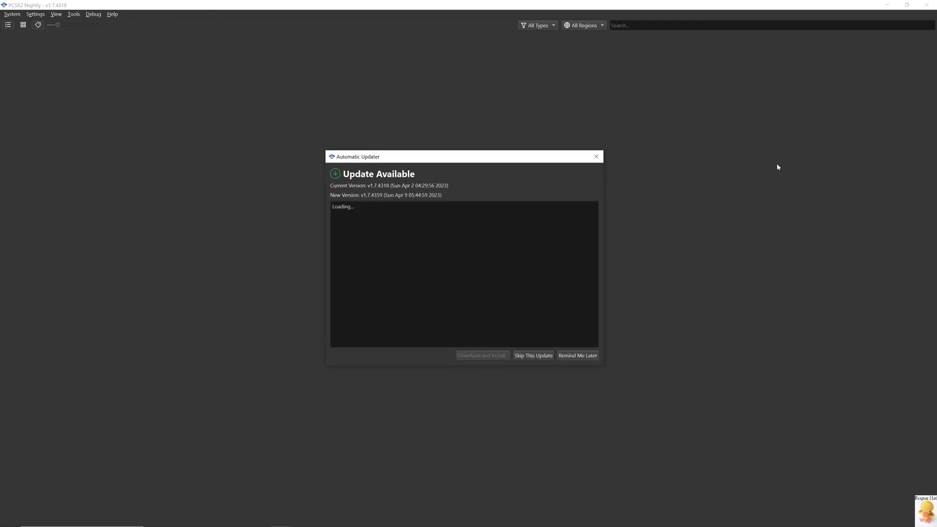
{"action": "scroll", "coordinate": [533, 241], "scroll_direction": "down", "scroll_amount": 1}
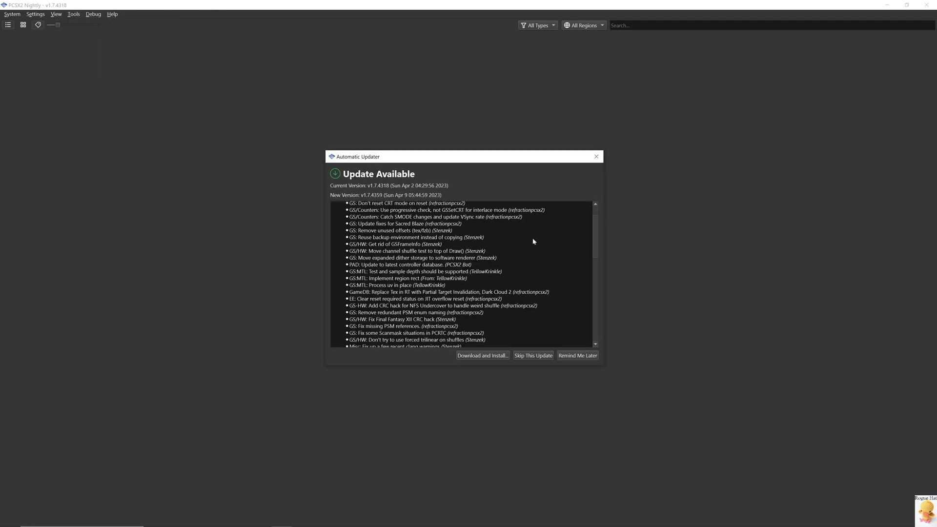
{"action": "scroll", "coordinate": [538, 228], "scroll_direction": "down", "scroll_amount": 1}
Step: Look through the Interface, Game List, BIOS, Emulation, Graphics and Audio pages of the PCSX2 settings
{"action": "left_click", "coordinate": [35, 13]}
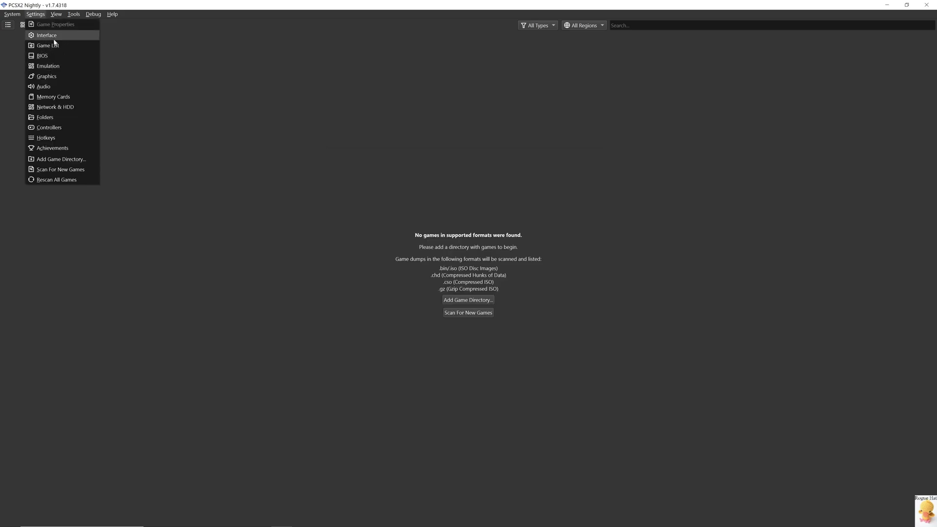
{"action": "left_click", "coordinate": [54, 36]}
{"action": "left_click", "coordinate": [325, 141]}
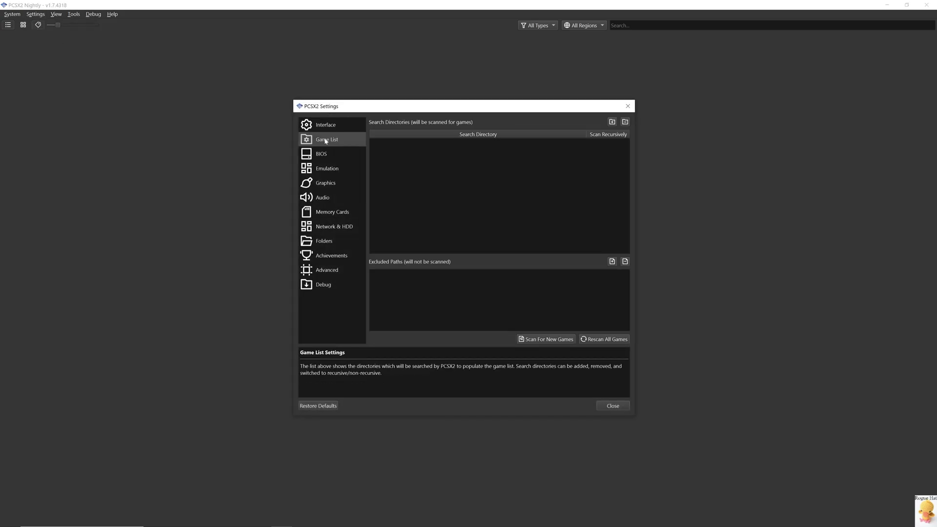
{"action": "left_click", "coordinate": [326, 155]}
{"action": "left_click", "coordinate": [331, 170]}
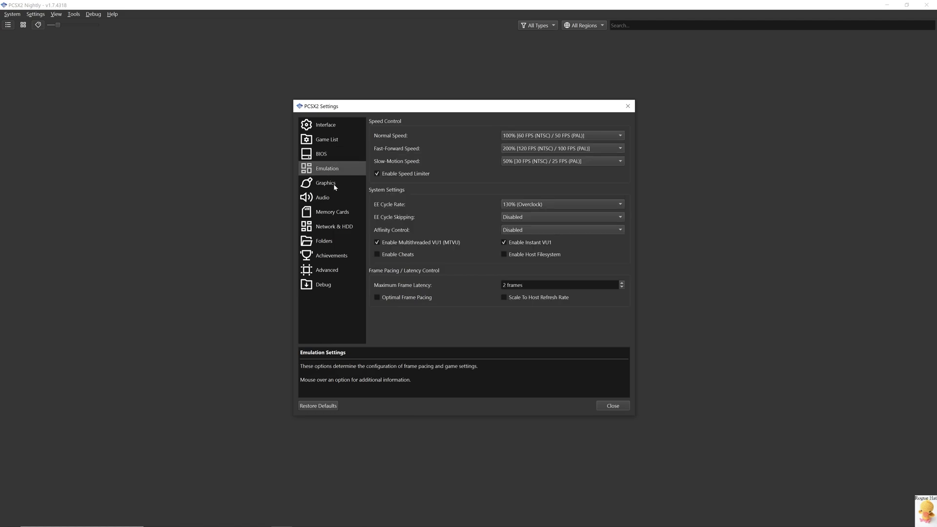
{"action": "left_click", "coordinate": [334, 186]}
{"action": "left_click", "coordinate": [332, 197]}
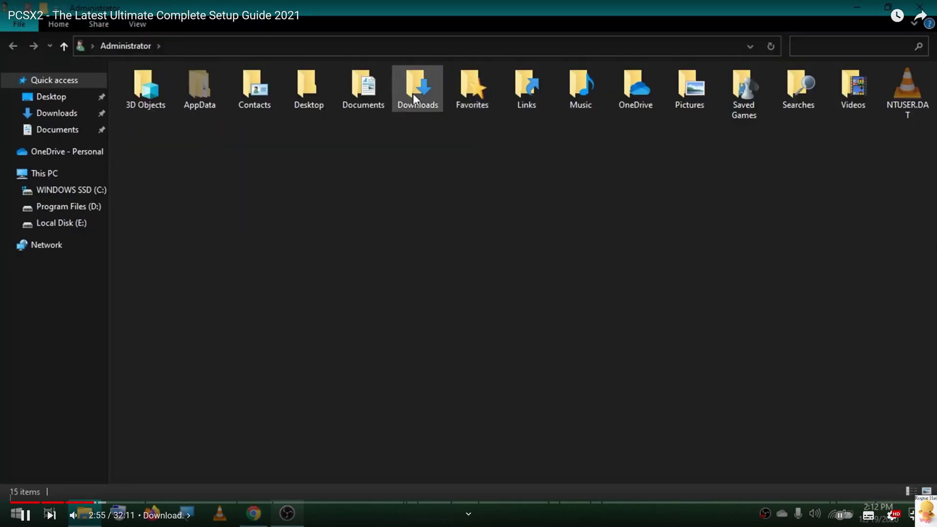
{"action": "double_click", "coordinate": [412, 93]}
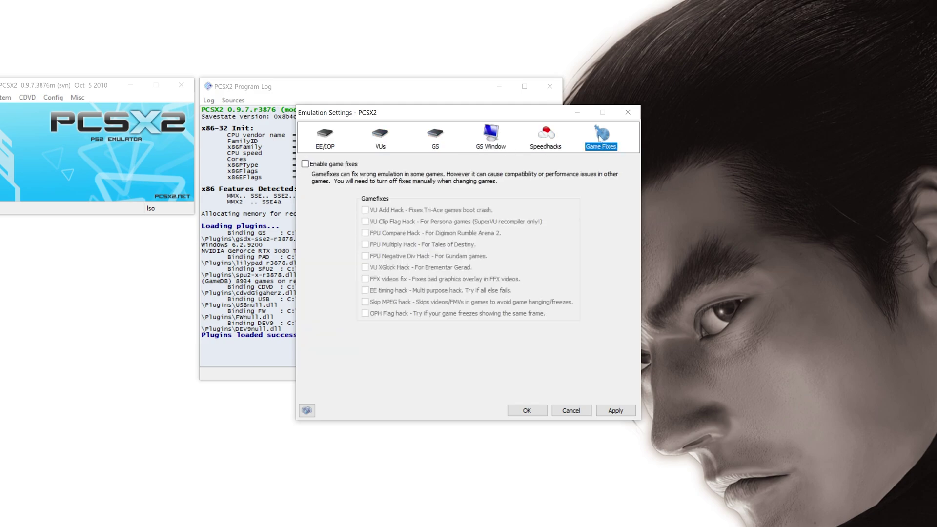
Step: Close the Emulation Settings in PCSX2 0.9.7 and look over its disc and configuration commands
{"action": "left_click", "coordinate": [626, 114]}
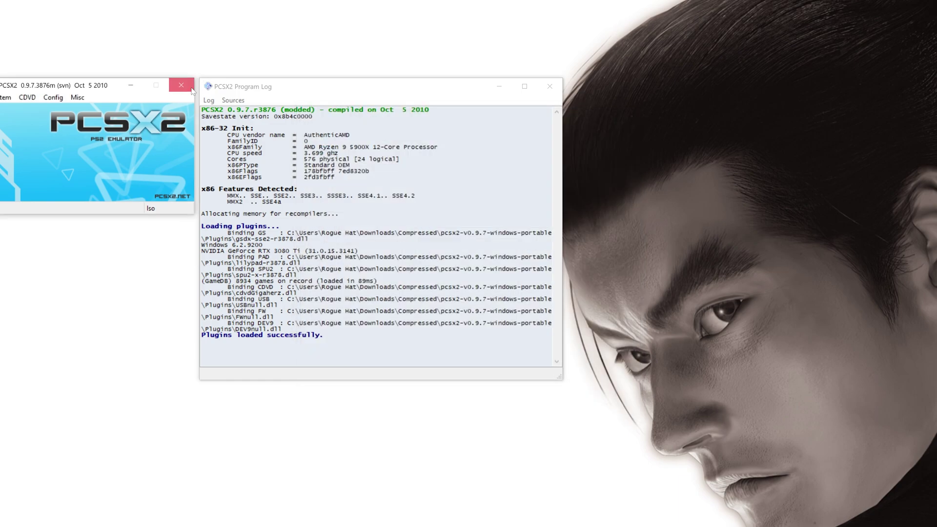
{"action": "left_click", "coordinate": [27, 97]}
{"action": "mouse_move", "coordinate": [75, 102]}
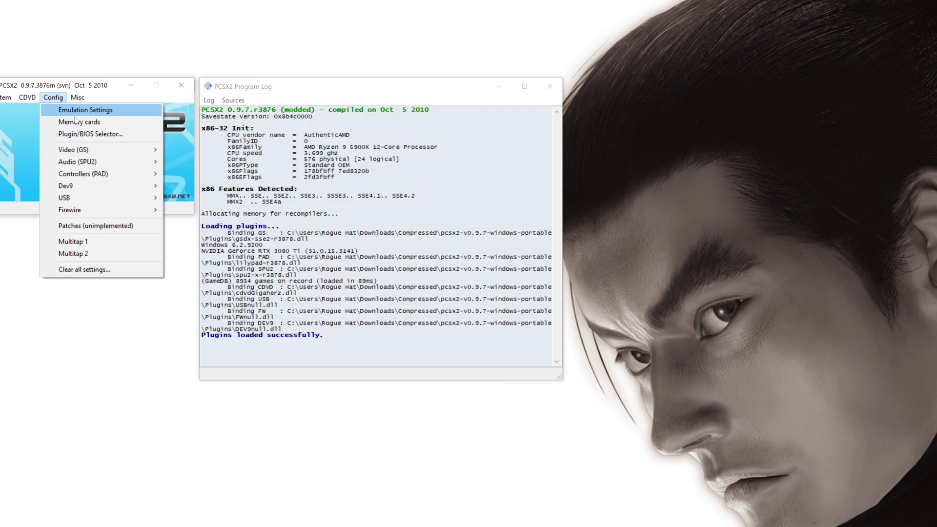
{"action": "mouse_move", "coordinate": [75, 150]}
{"action": "left_click", "coordinate": [203, 195]}
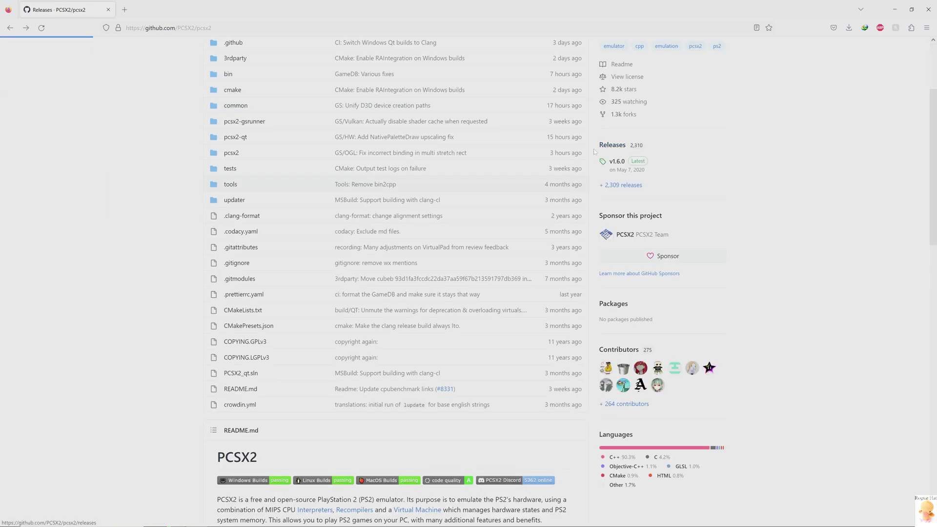
Step: Download pcsx2-v1.7.4318-windows-64bit-Qt.7z from the v1.7.4318 release in the PCSX2 GitHub repository and dismiss the finished download
{"action": "left_click", "coordinate": [609, 144]}
{"action": "left_click", "coordinate": [361, 191]}
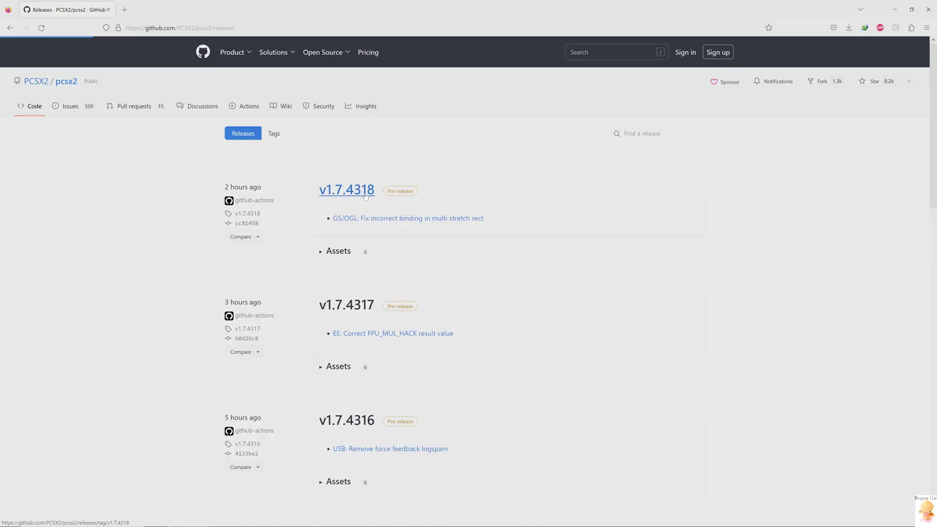
{"action": "right_click", "coordinate": [356, 272]}
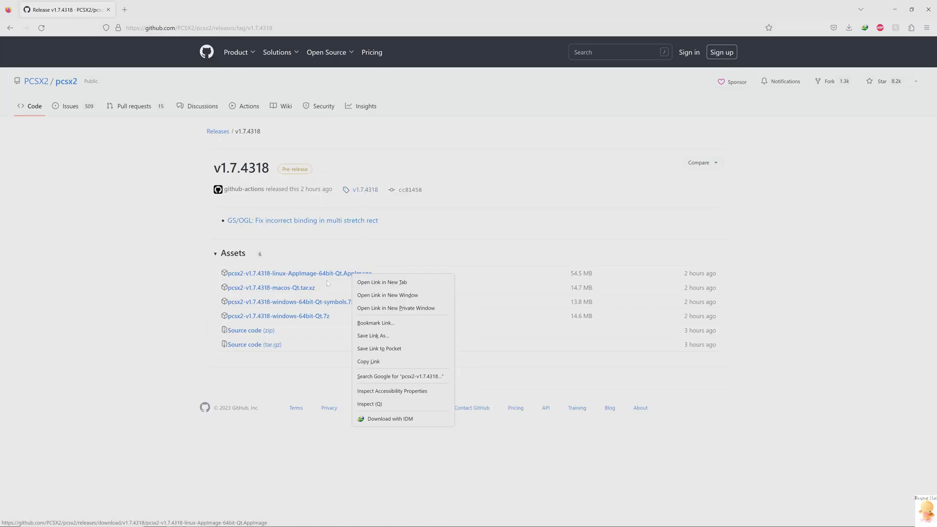
{"action": "left_click", "coordinate": [261, 302]}
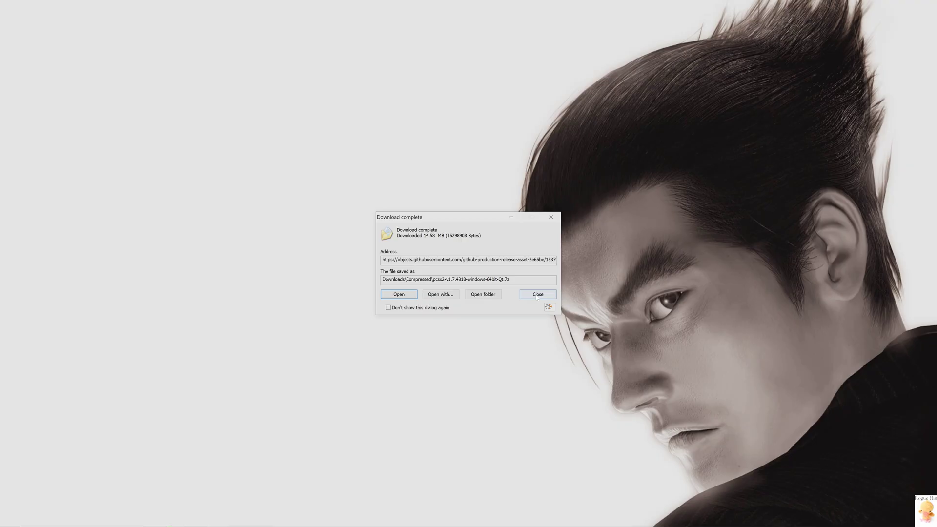
{"action": "left_click", "coordinate": [537, 294]}
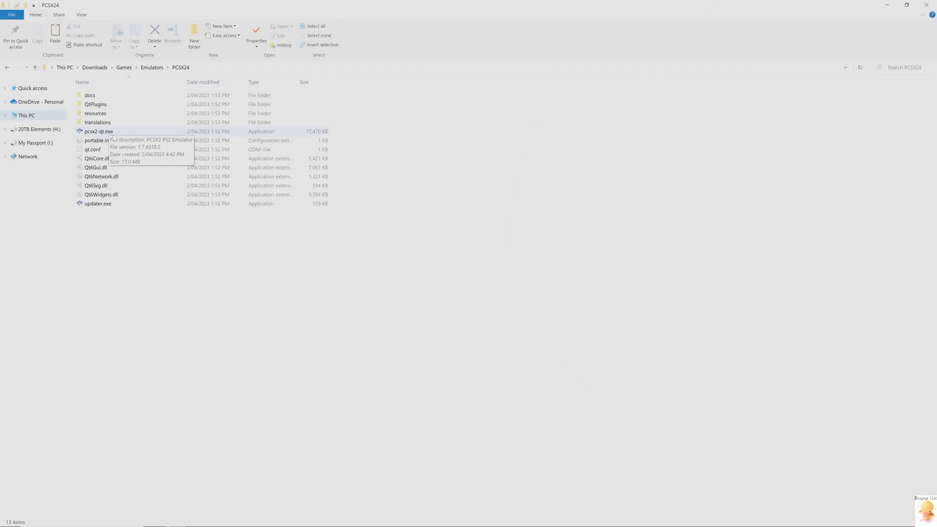
Step: Launch pcsx2-qt.exe from the PCSX24 folder, turn on Show Advanced Settings and accept its warning
{"action": "double_click", "coordinate": [100, 132]}
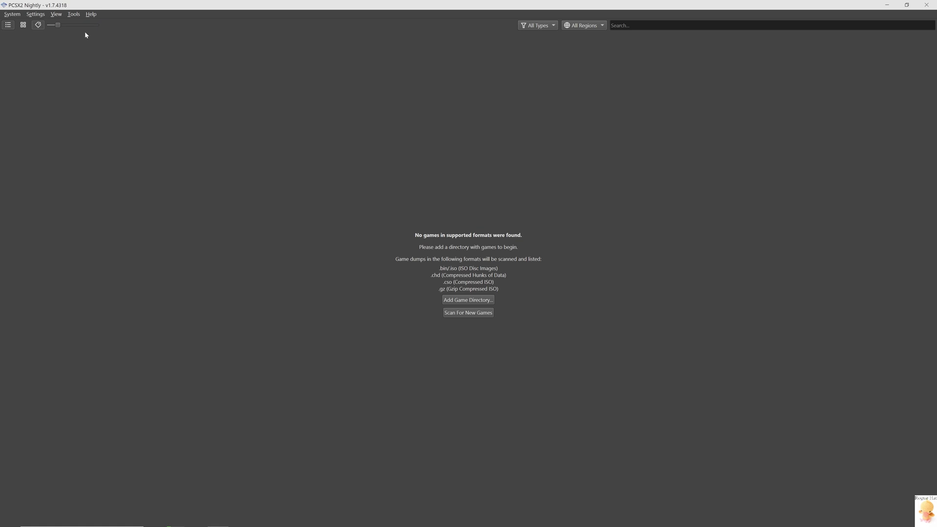
{"action": "left_click", "coordinate": [76, 15]}
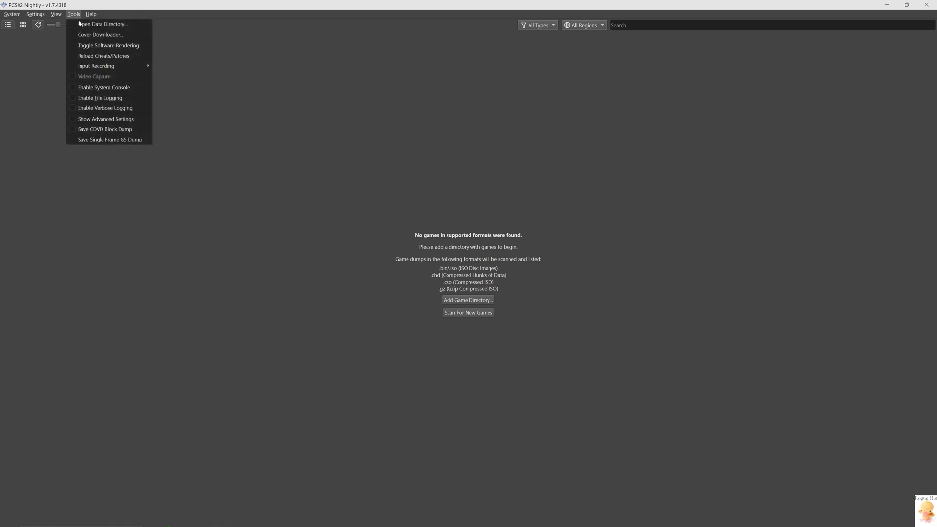
{"action": "left_click", "coordinate": [120, 119]}
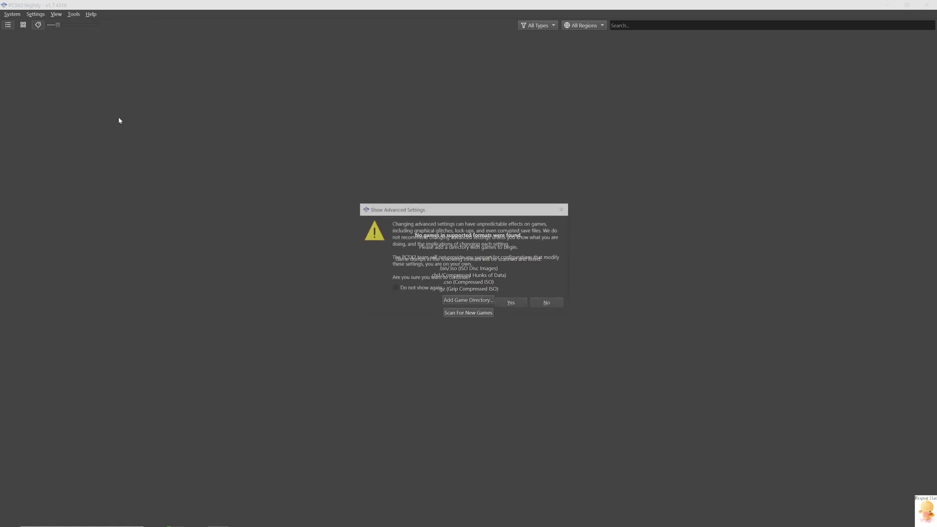
{"action": "left_click", "coordinate": [512, 303]}
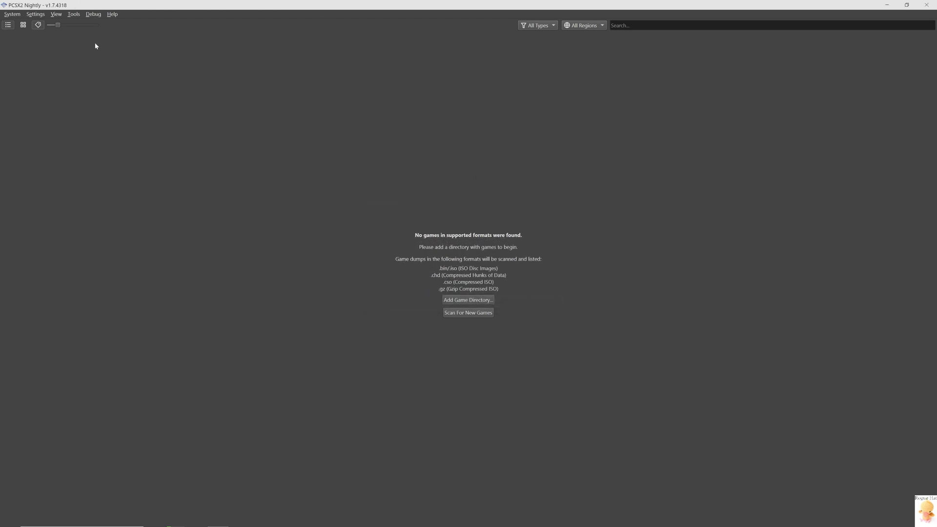
Step: Look over the Interface and BIOS pages of the PCSX2 settings and set the EE Cycle Rate to 130% (Overclock) under Emulation
{"action": "left_click", "coordinate": [35, 15]}
{"action": "left_click", "coordinate": [47, 35]}
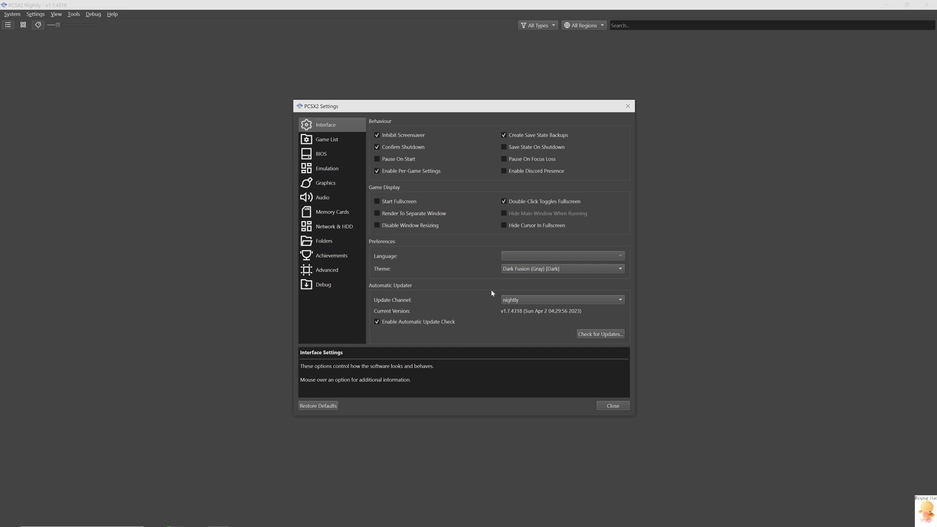
{"action": "left_click", "coordinate": [330, 158]}
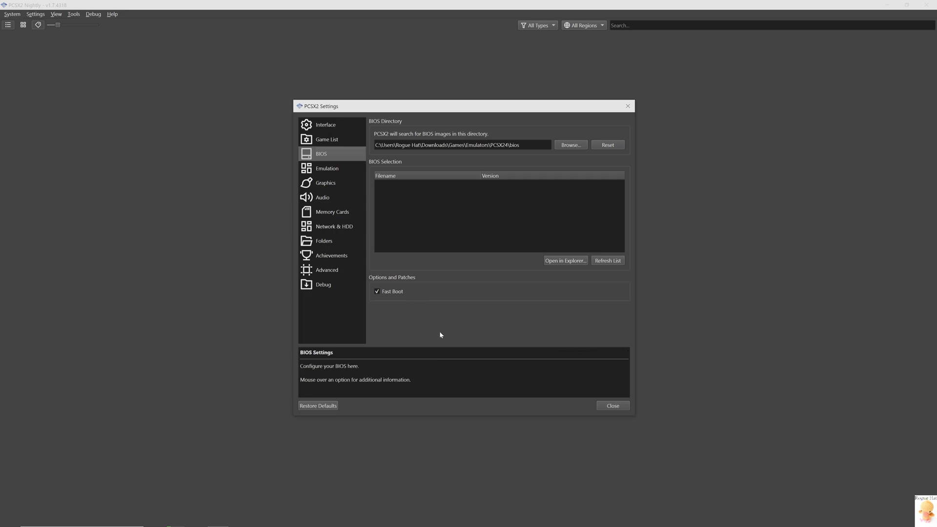
{"action": "key", "text": "Down"}
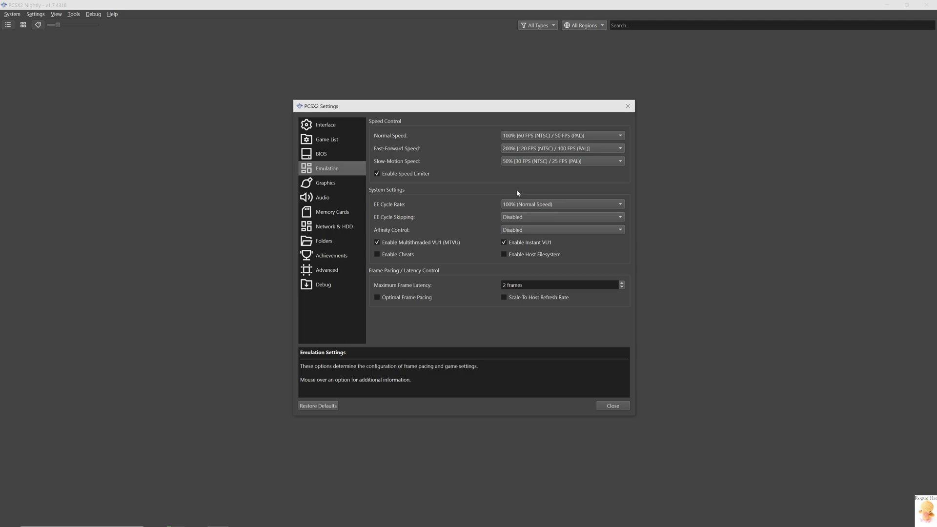
{"action": "left_click", "coordinate": [518, 204]}
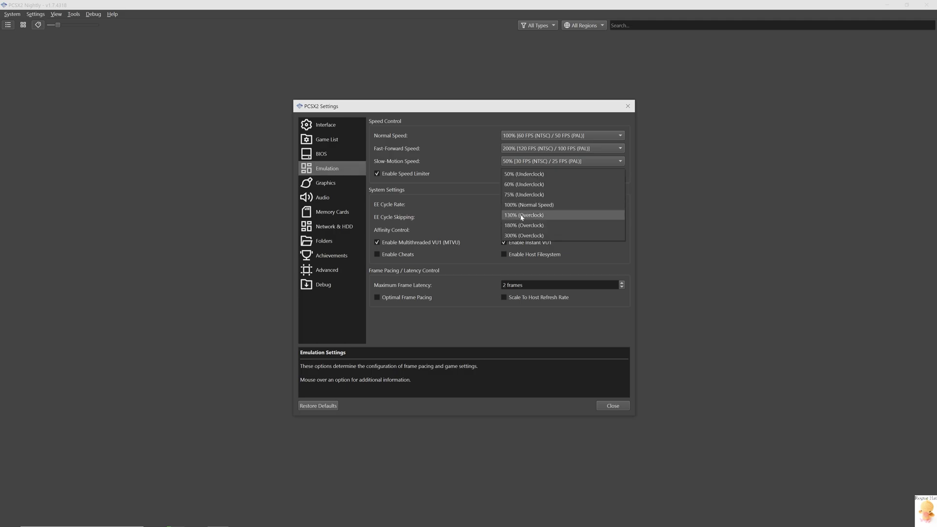
{"action": "left_click", "coordinate": [522, 215]}
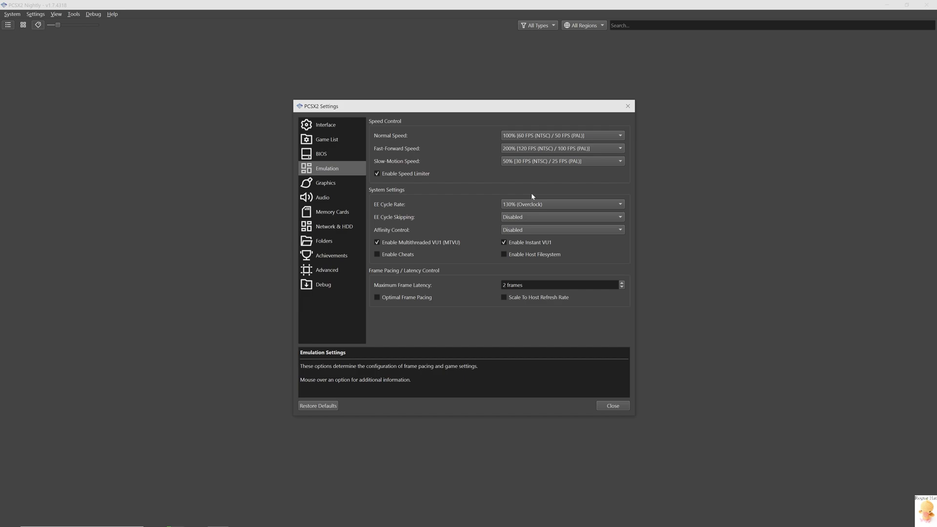
Step: Read the descriptions of EE Cycle Rate, EE Cycle Skipping and Affinity Control, and look over the Affinity Control choices
{"action": "mouse_move", "coordinate": [528, 202]}
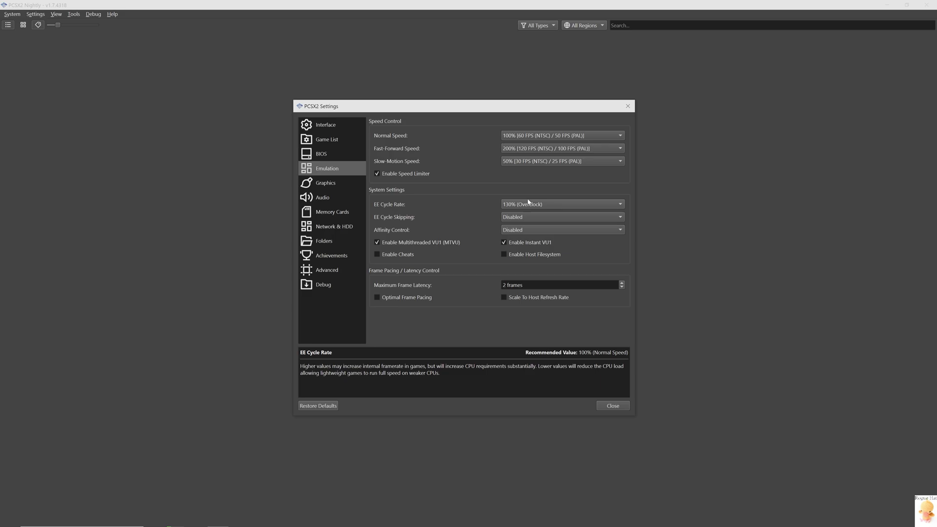
{"action": "mouse_move", "coordinate": [521, 218]}
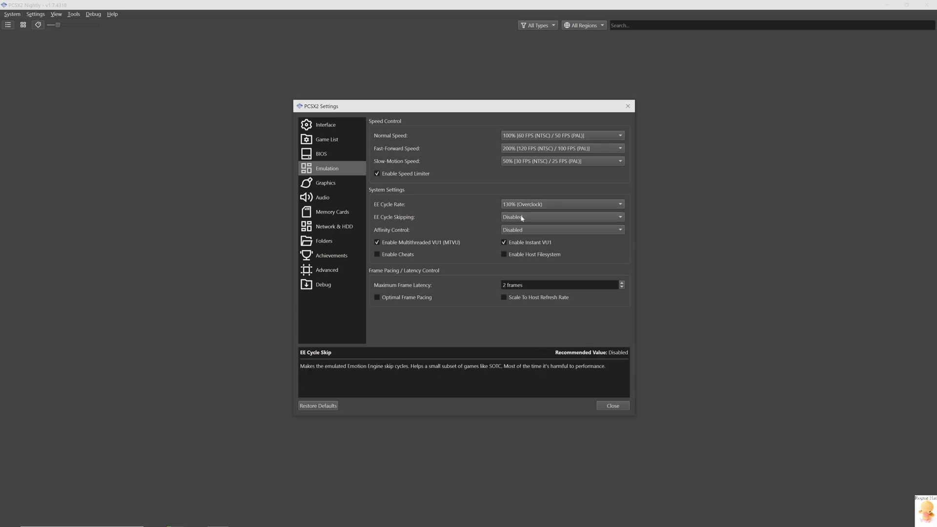
{"action": "mouse_move", "coordinate": [522, 234]}
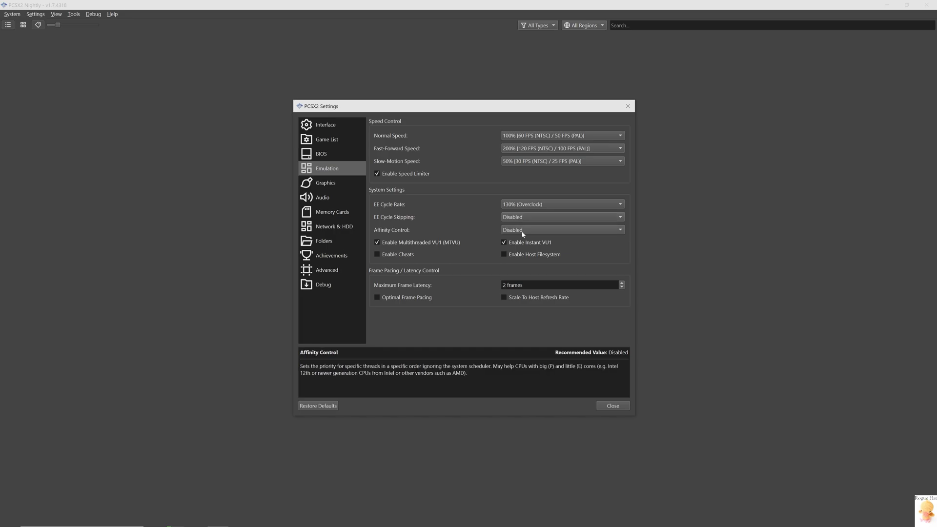
{"action": "left_click", "coordinate": [523, 233]}
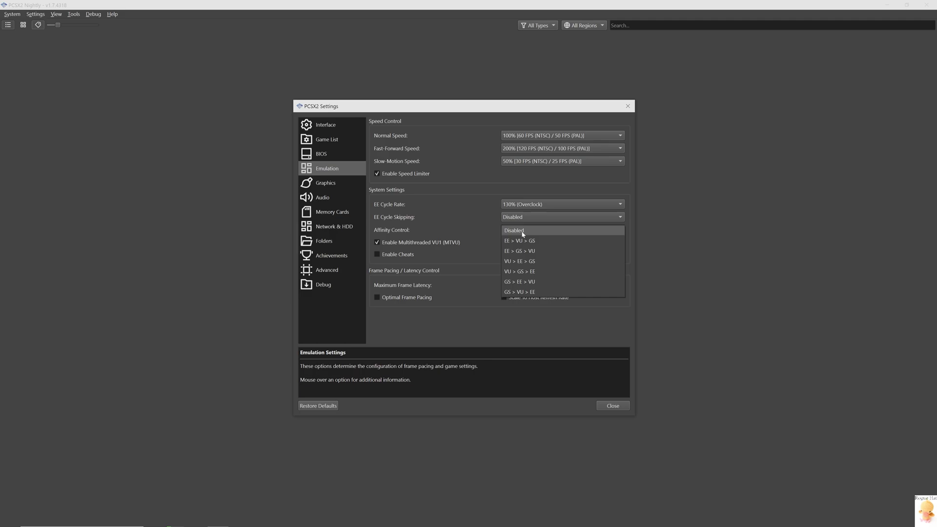
{"action": "left_click", "coordinate": [522, 234]}
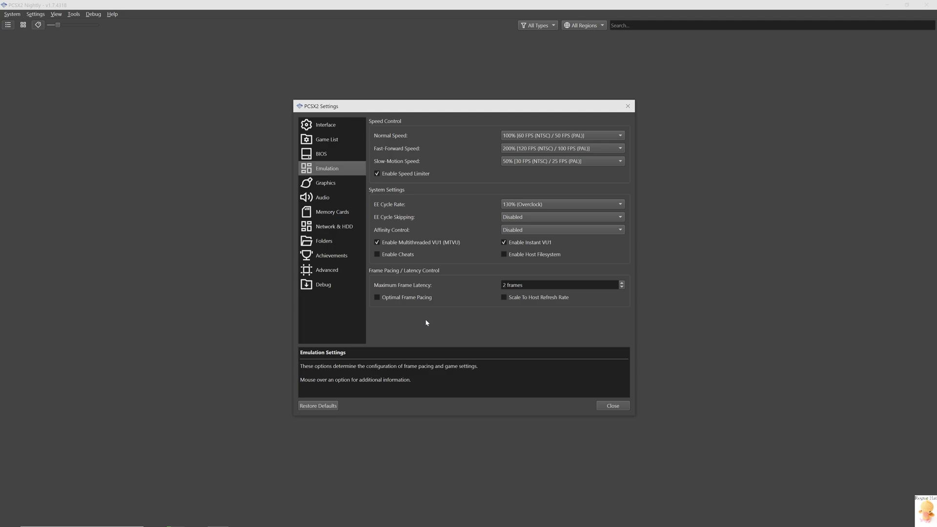
Step: Set the renderer to Vulkan in the Graphics settings
{"action": "key", "text": "Down"}
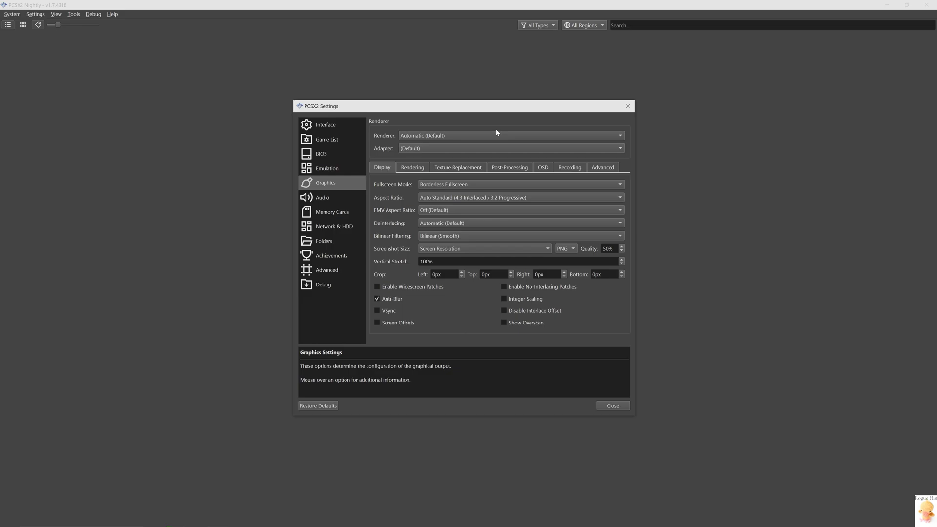
{"action": "left_click", "coordinate": [530, 133]}
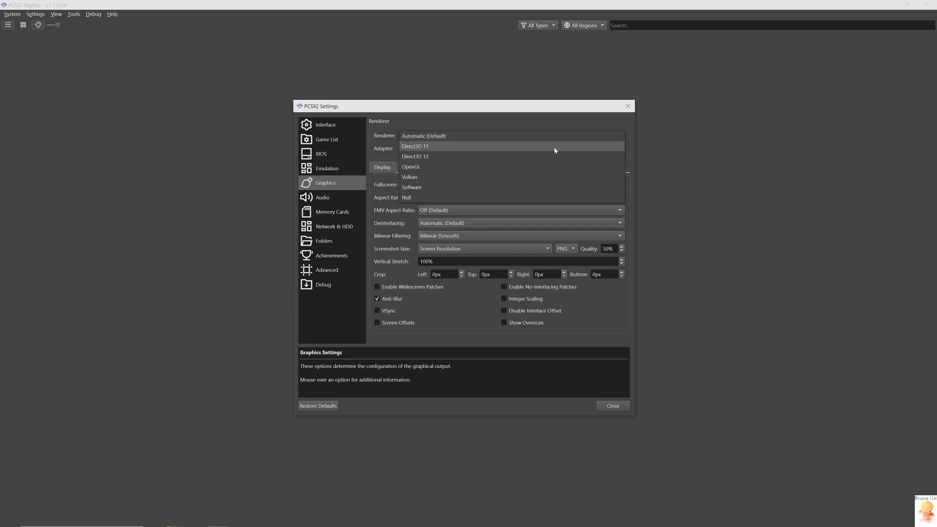
{"action": "left_click", "coordinate": [552, 177]}
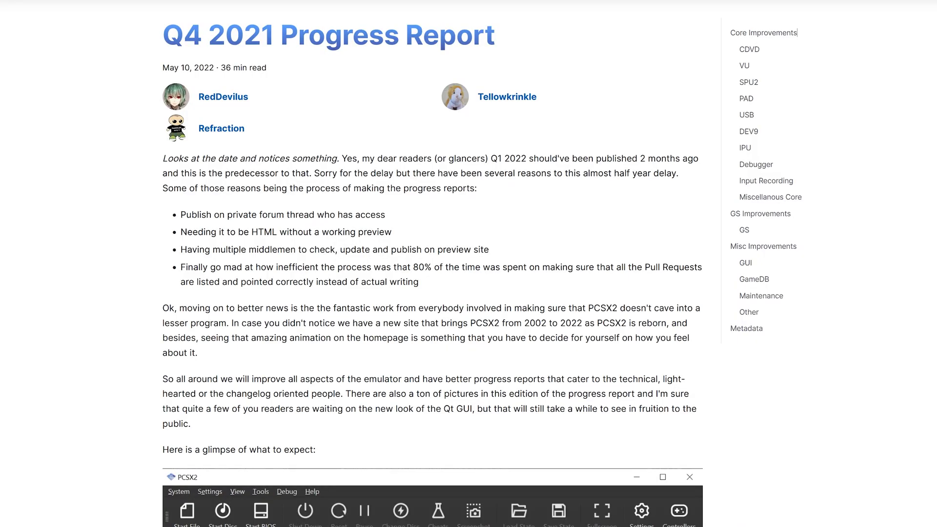
Step: Read the introductions of the Q4 2021 and Q1 2022 Progress Reports on the PCSX2 website
{"action": "scroll", "coordinate": [433, 272], "scroll_direction": "down", "scroll_amount": 3}
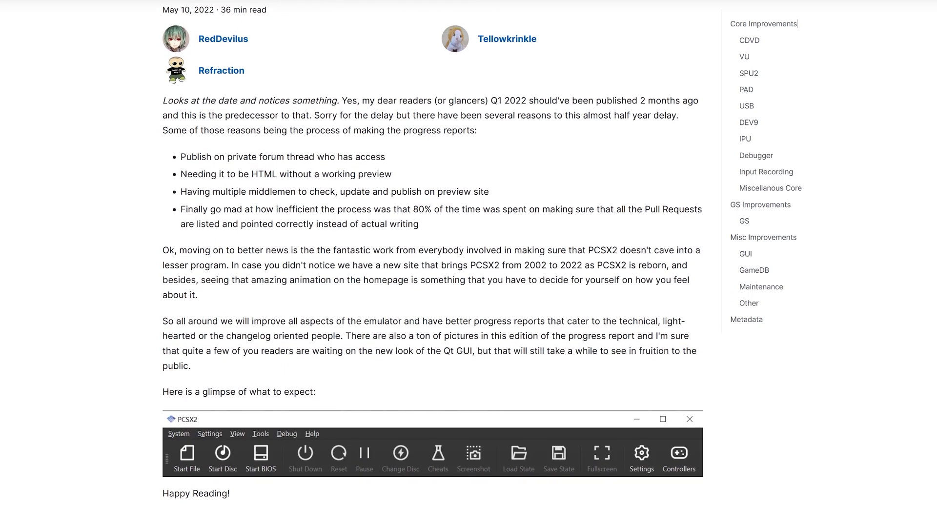
{"action": "scroll", "coordinate": [432, 272], "scroll_direction": "down", "scroll_amount": 2}
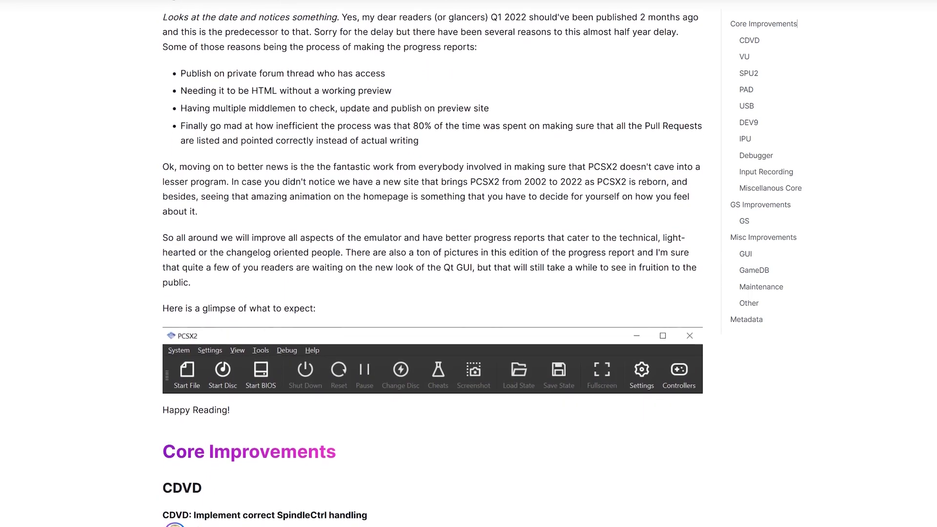
{"action": "scroll", "coordinate": [432, 272], "scroll_direction": "down", "scroll_amount": 3}
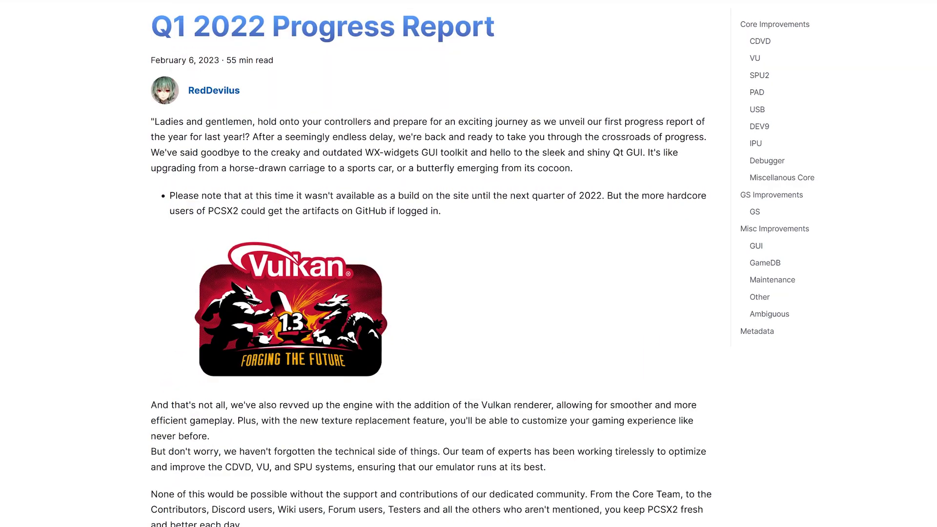
{"action": "scroll", "coordinate": [432, 273], "scroll_direction": "down", "scroll_amount": 1}
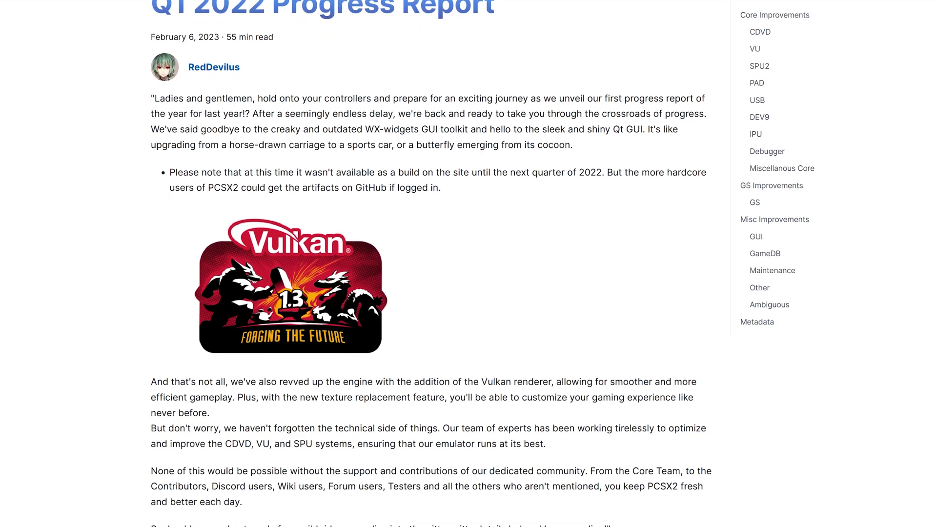
{"action": "scroll", "coordinate": [432, 272], "scroll_direction": "down", "scroll_amount": 3}
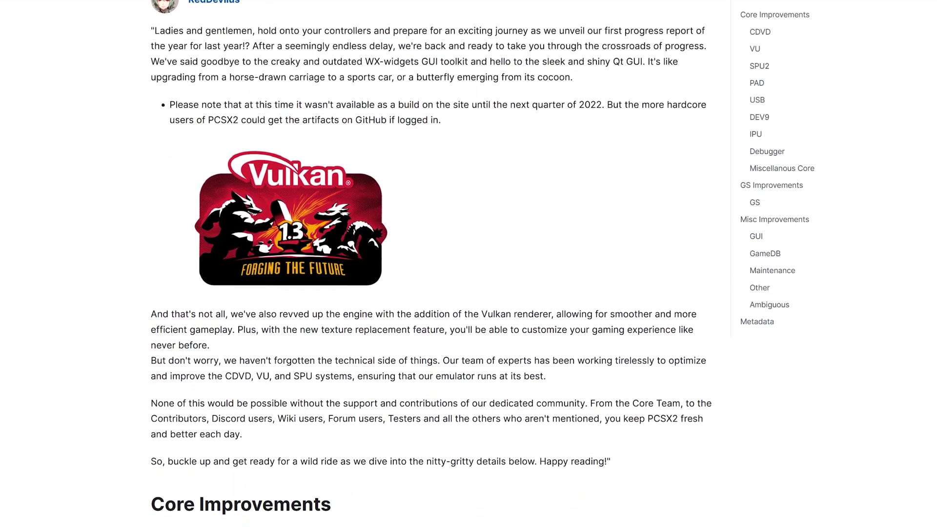